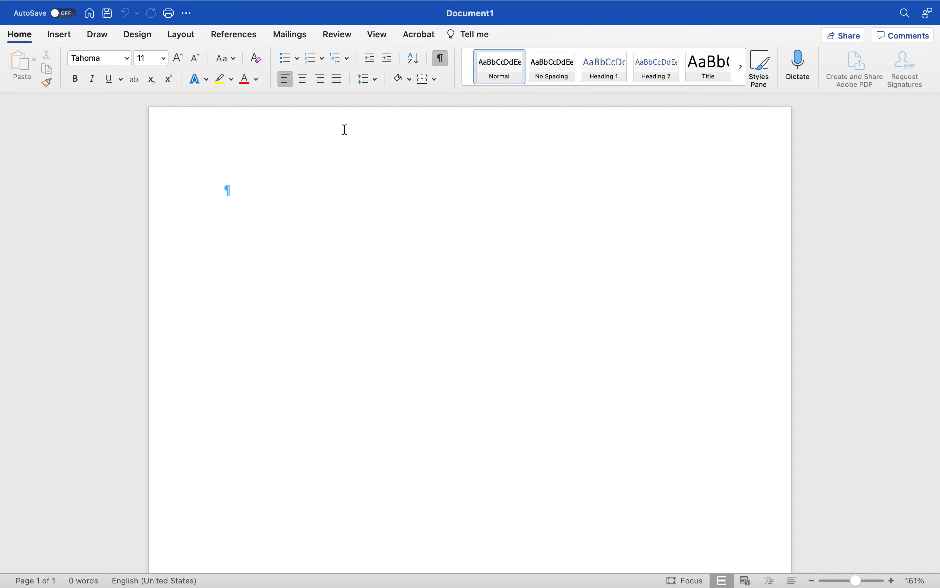
- Set 2.0 line spacing with 0 pt space after paragraphs
left_click(376, 81)
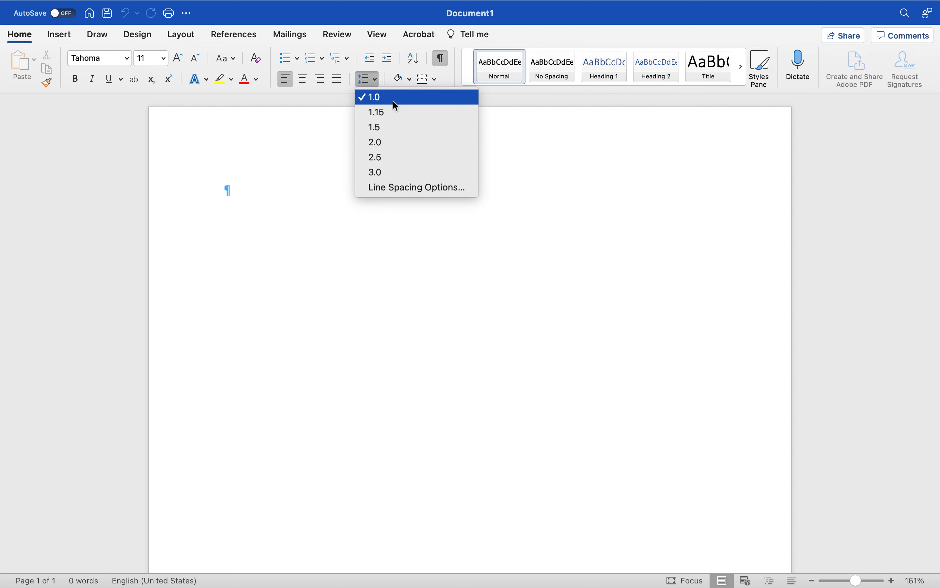
left_click(385, 143)
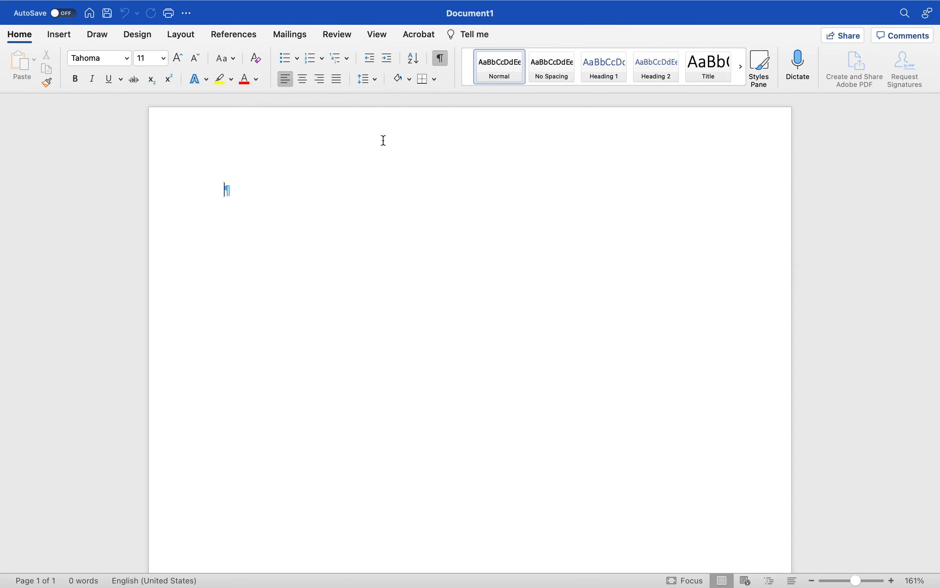
left_click(373, 80)
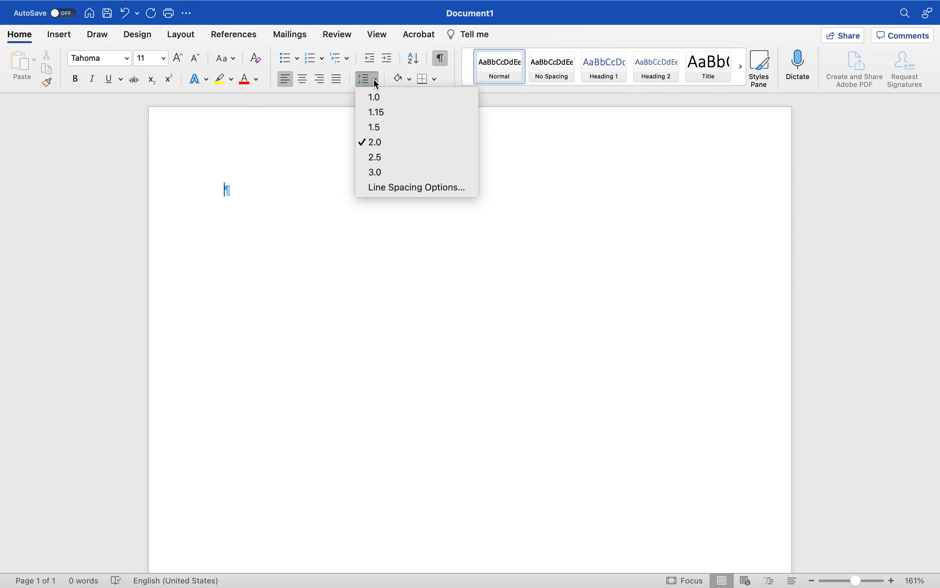
left_click(393, 192)
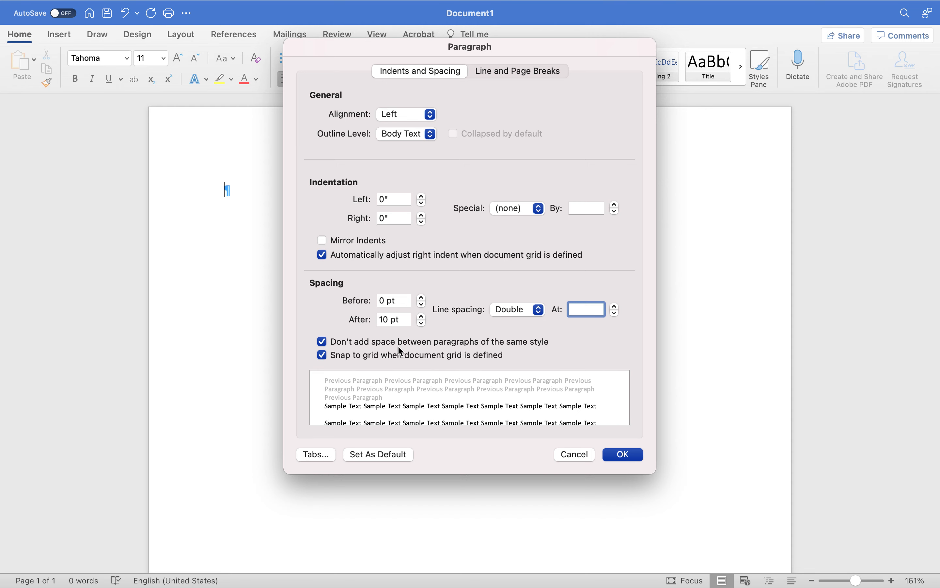
left_click(422, 323)
left_click(421, 323)
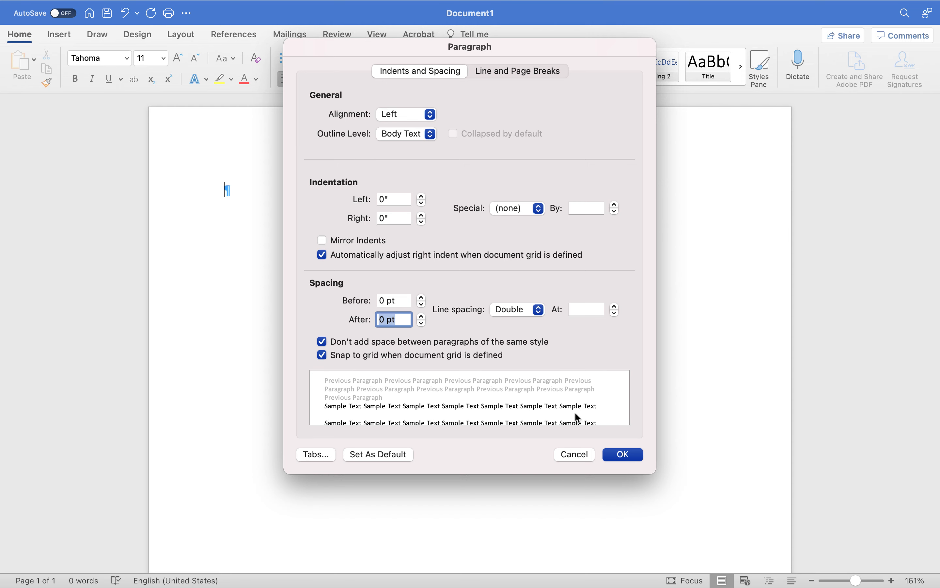
left_click(624, 455)
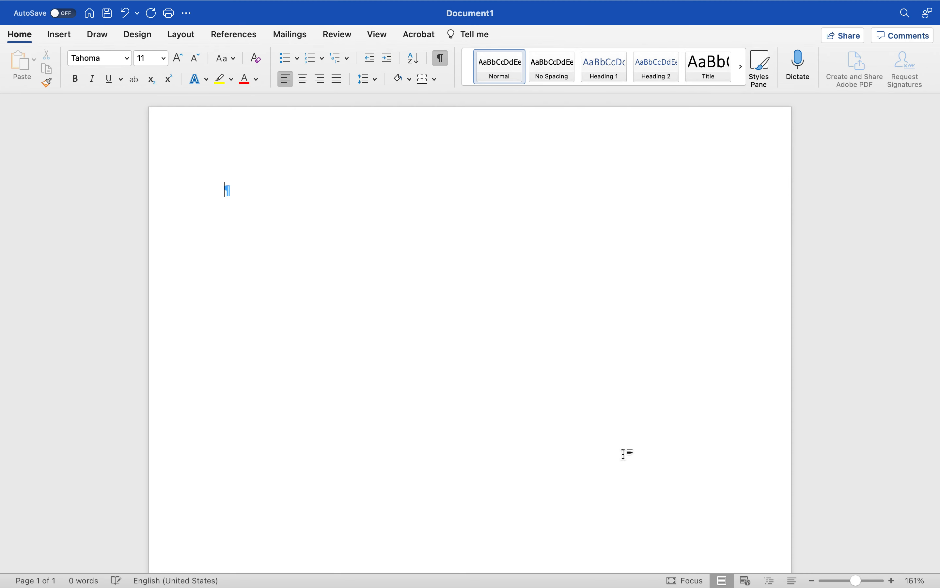
- Type the student's name, the instructor's name, English 101 and October 17, 2021 on separate lines
type("Janet Lucas")
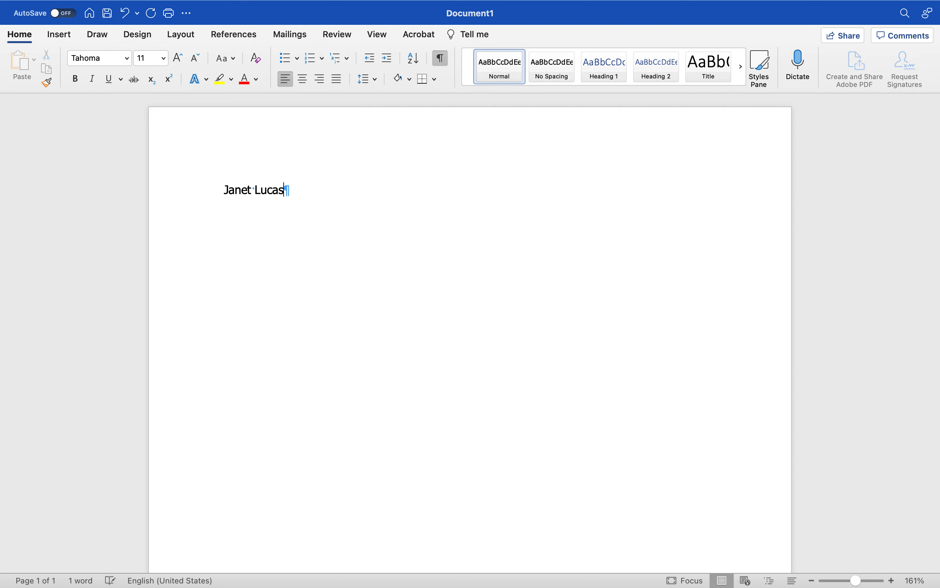
key("Return")
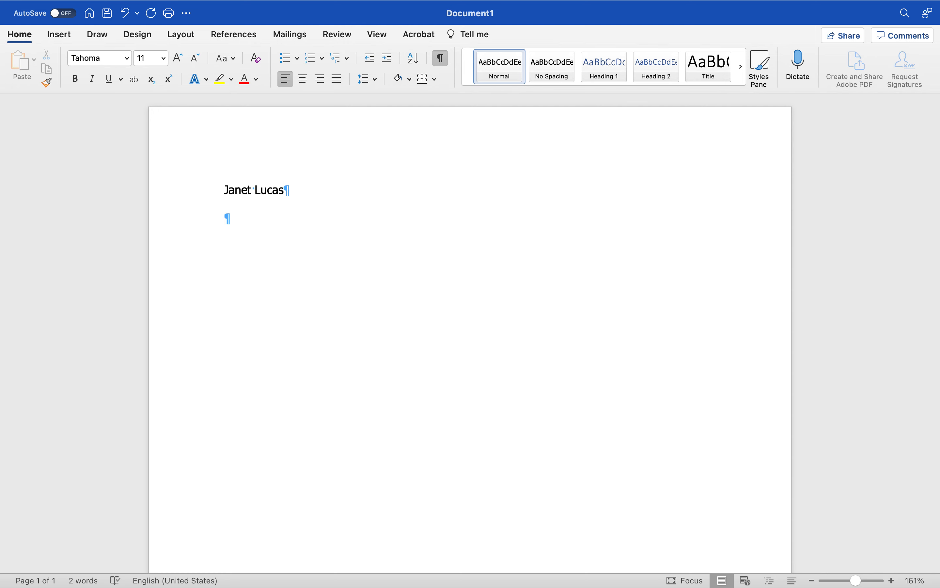
type("Professor Smith")
key("Return")
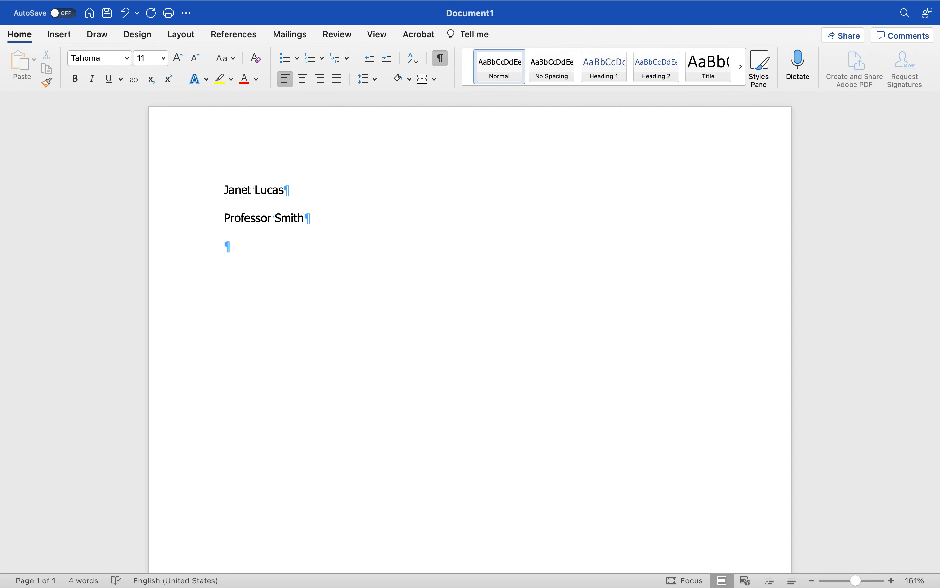
type("English 101")
key("Return")
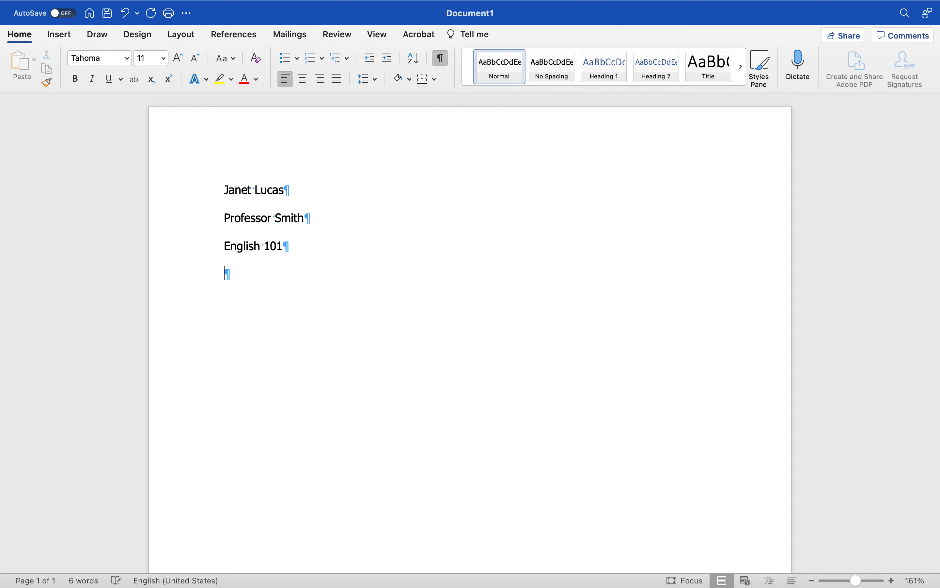
type("Octob")
key("Return")
key("Return")
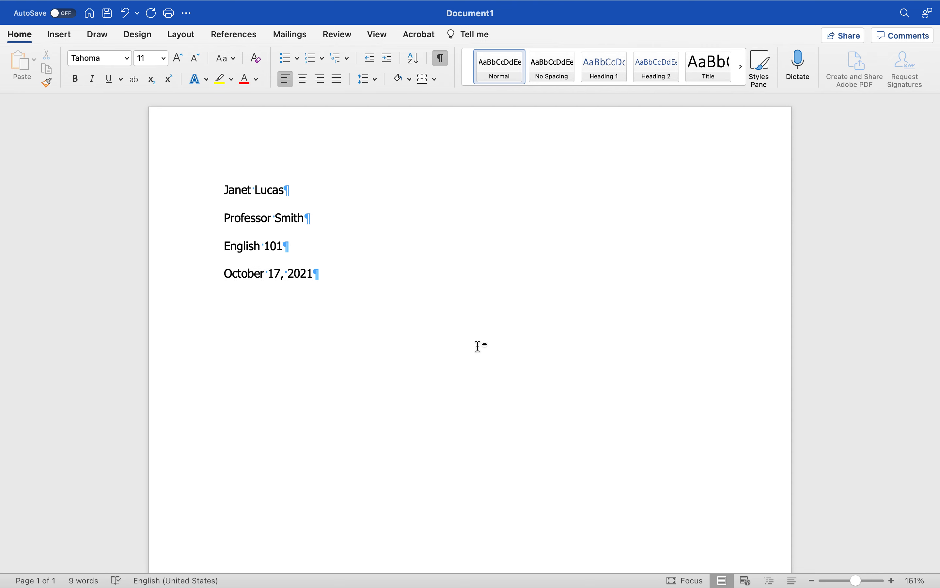
key("Return")
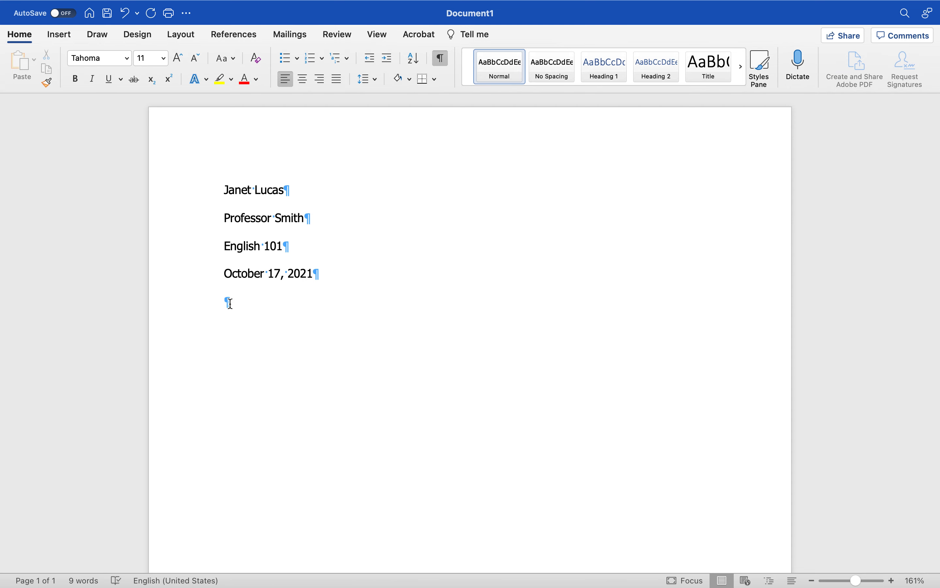
- Add a centered 'Title' line, then start a left-aligned, tab-indented body paragraph
left_click(303, 79)
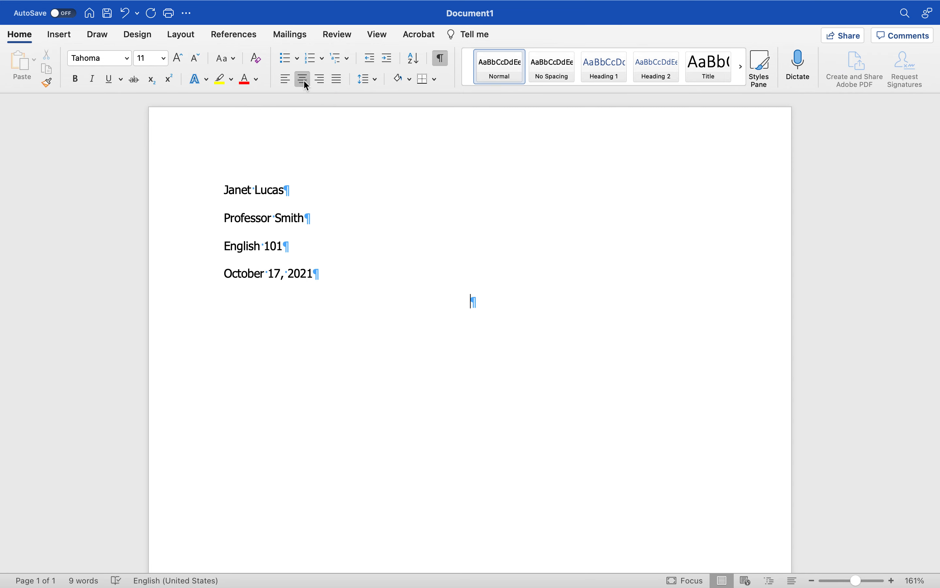
type("Title")
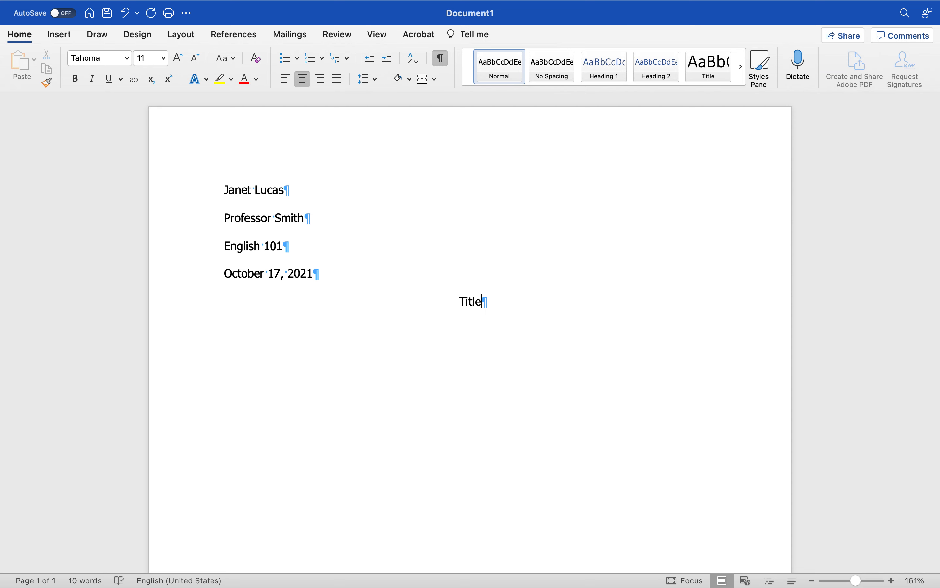
key("Return")
left_click(286, 82)
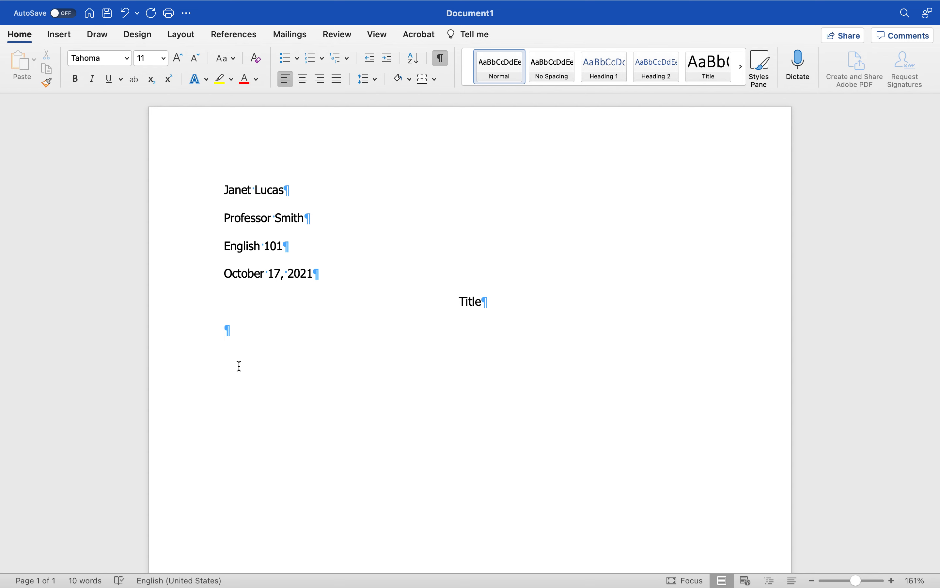
key("Tab")
- Dismiss the Google Drive notification
left_click(60, 36)
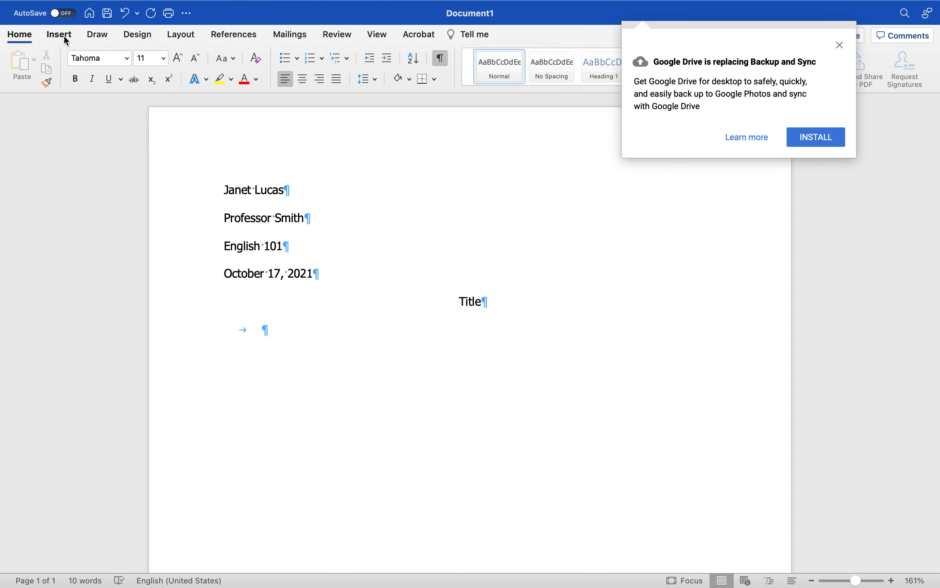
left_click(56, 41)
left_click(55, 41)
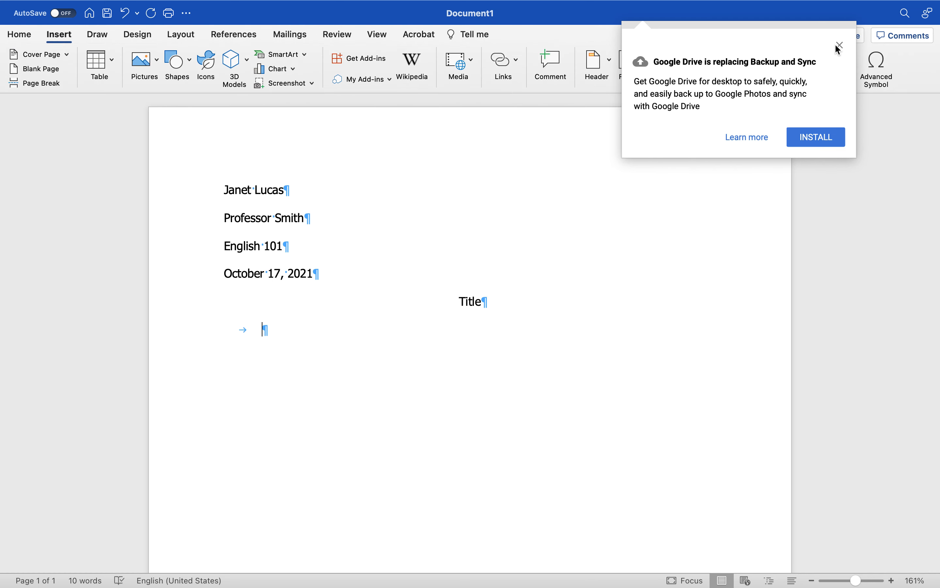
left_click(840, 45)
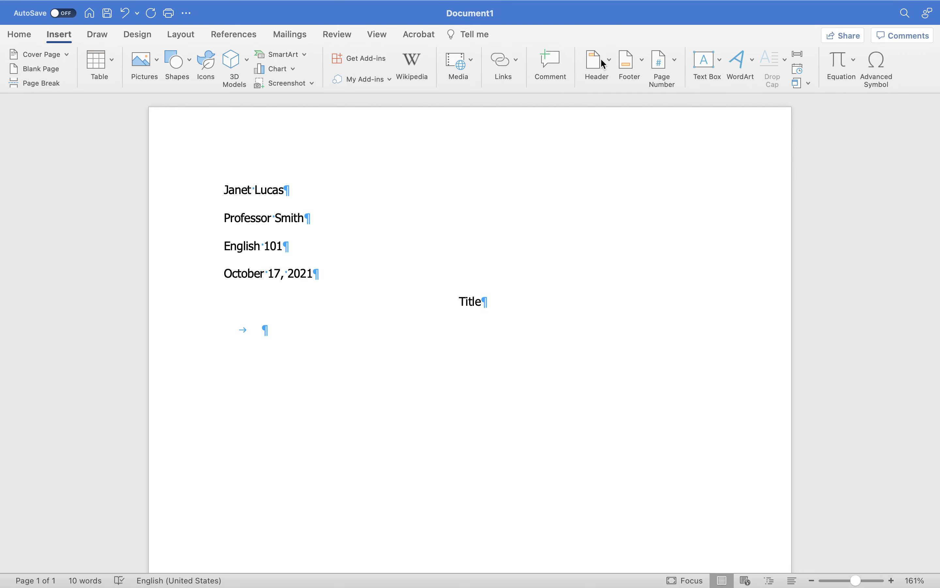
- Insert a right-aligned page number at the top of the page in the header
left_click(676, 62)
left_click(677, 63)
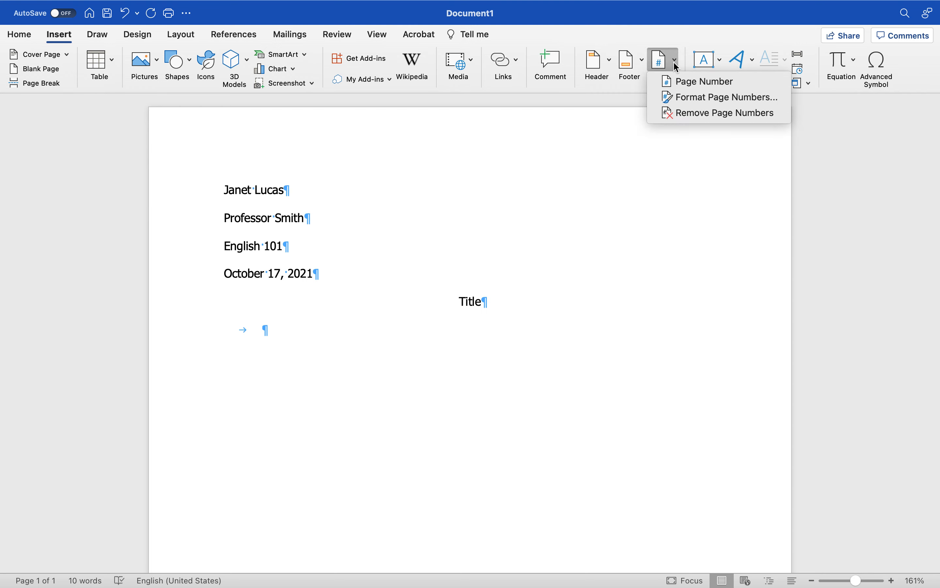
left_click(687, 83)
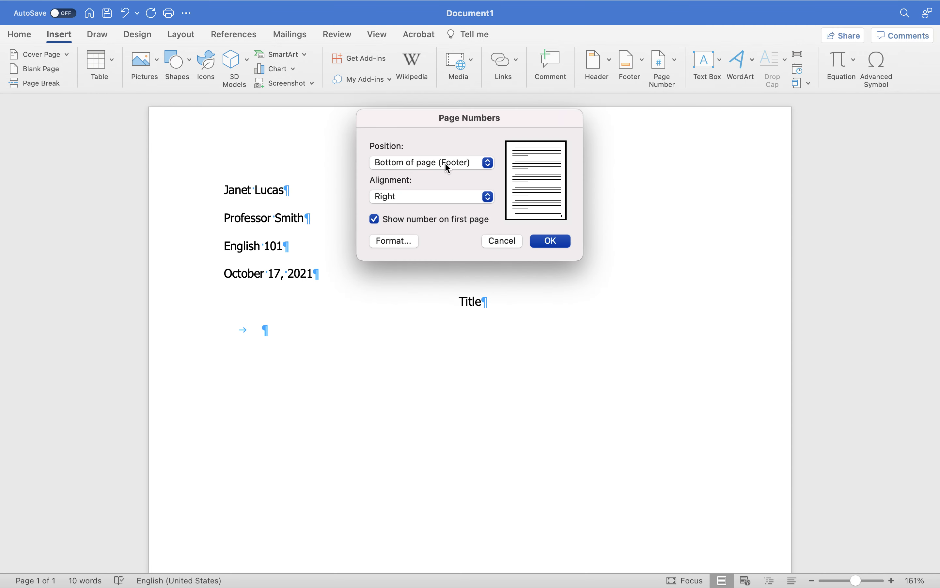
left_click(487, 164)
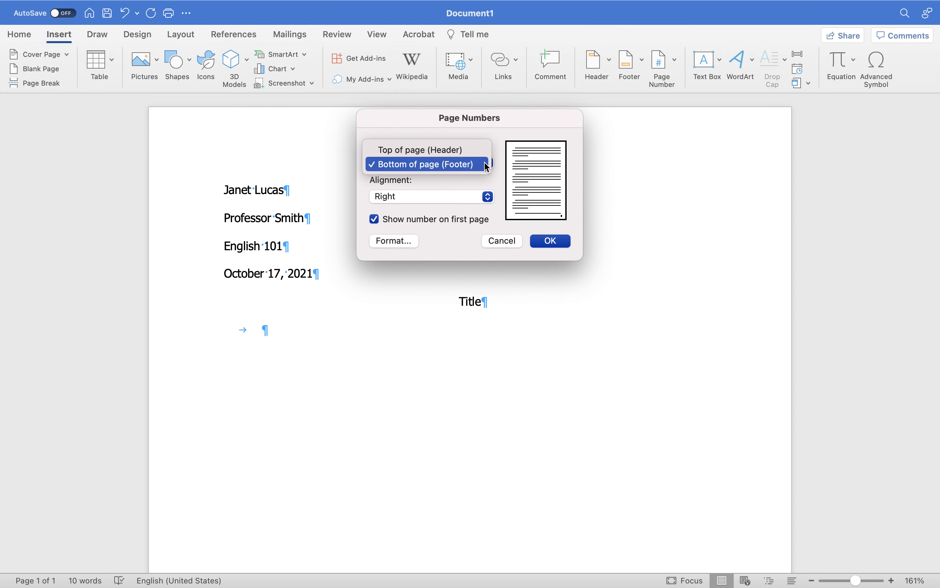
left_click(477, 153)
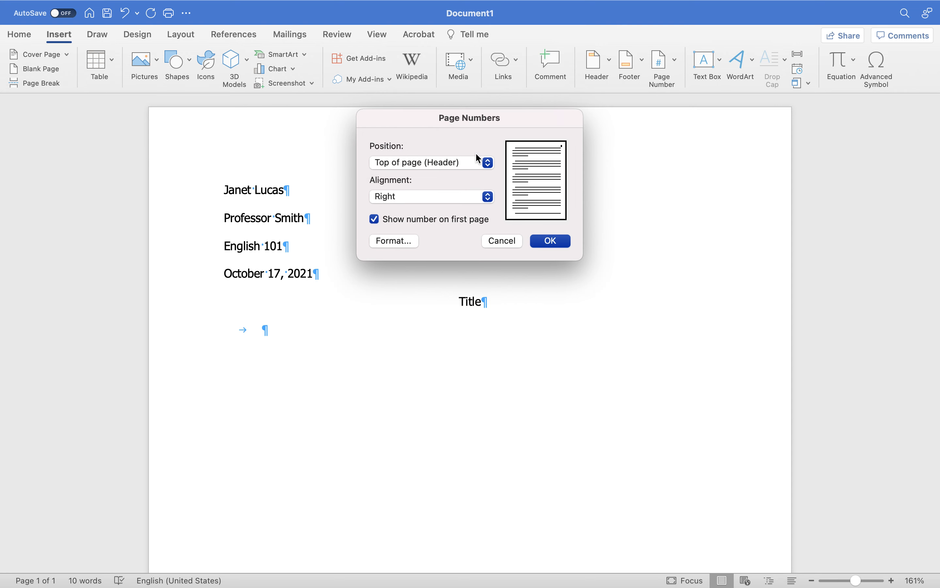
left_click(560, 247)
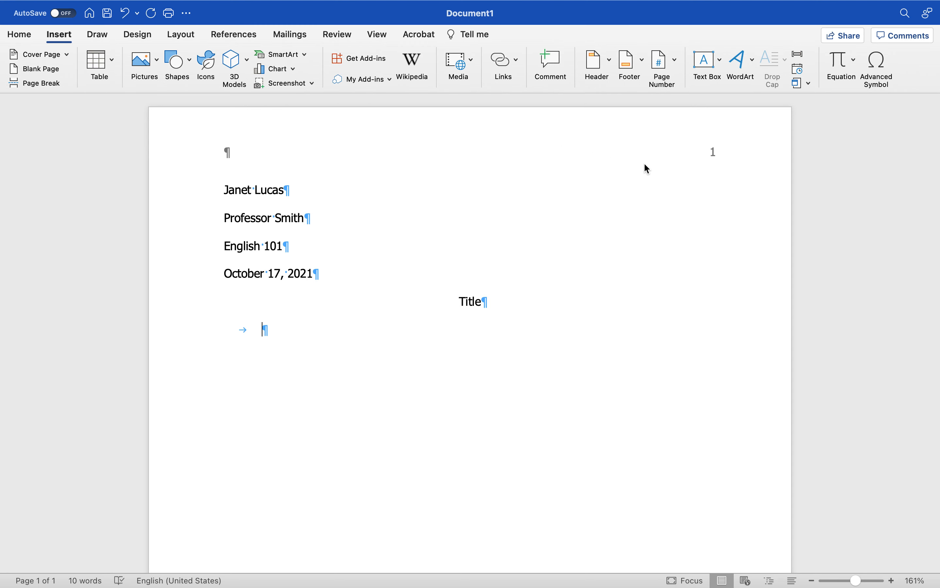
left_click(613, 66)
- Type the student's surname before the header page number, then close the header
left_click(612, 66)
left_click(612, 66)
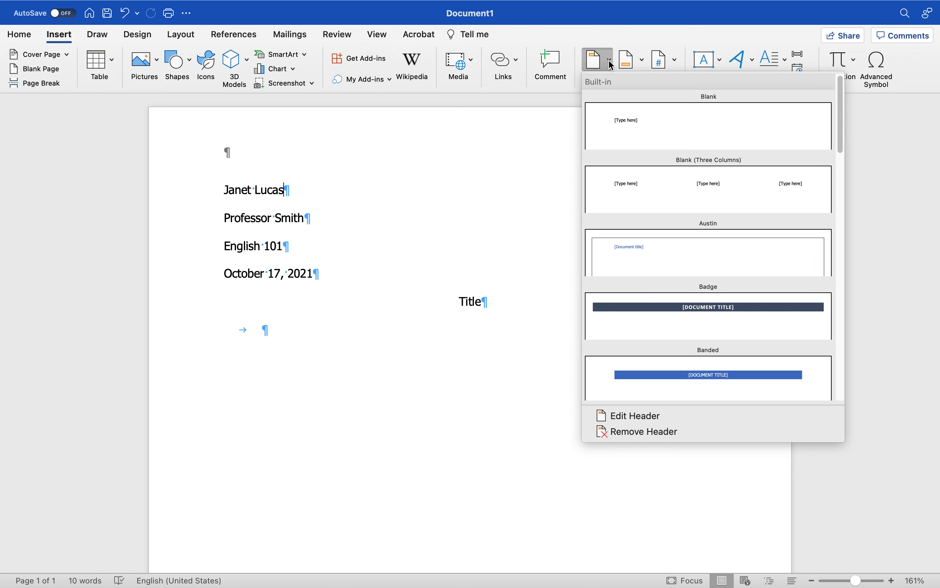
left_click(634, 416)
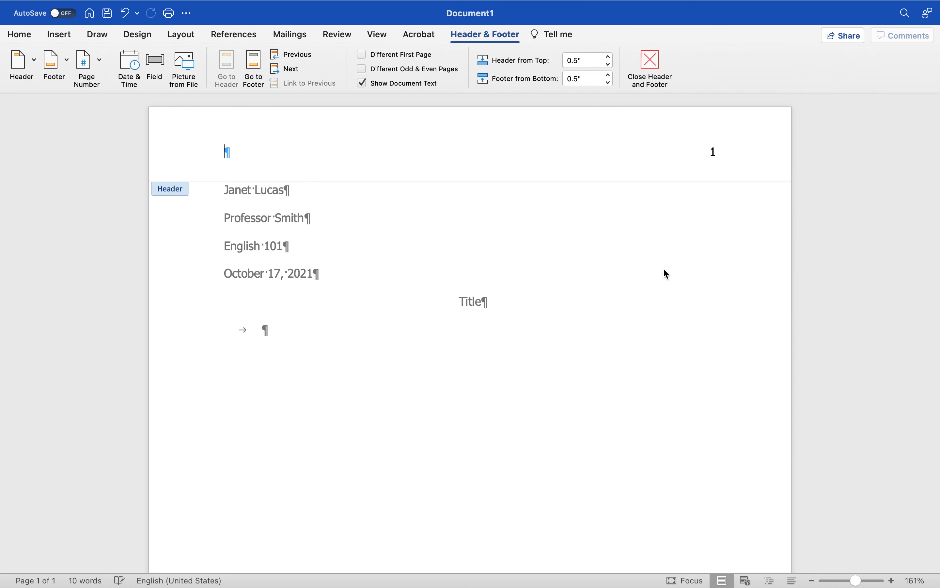
left_click(714, 152)
double_click(714, 152)
type("Lucas")
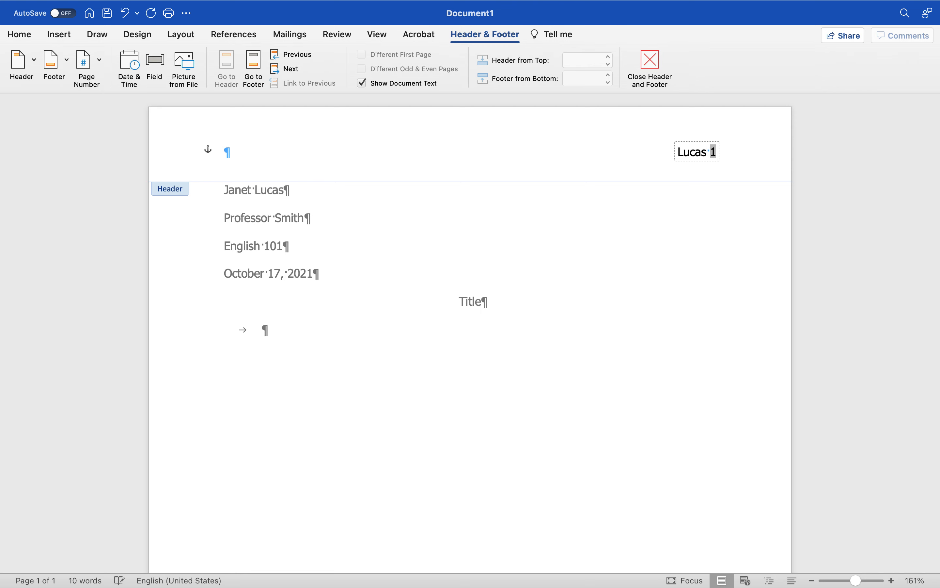
left_click(653, 67)
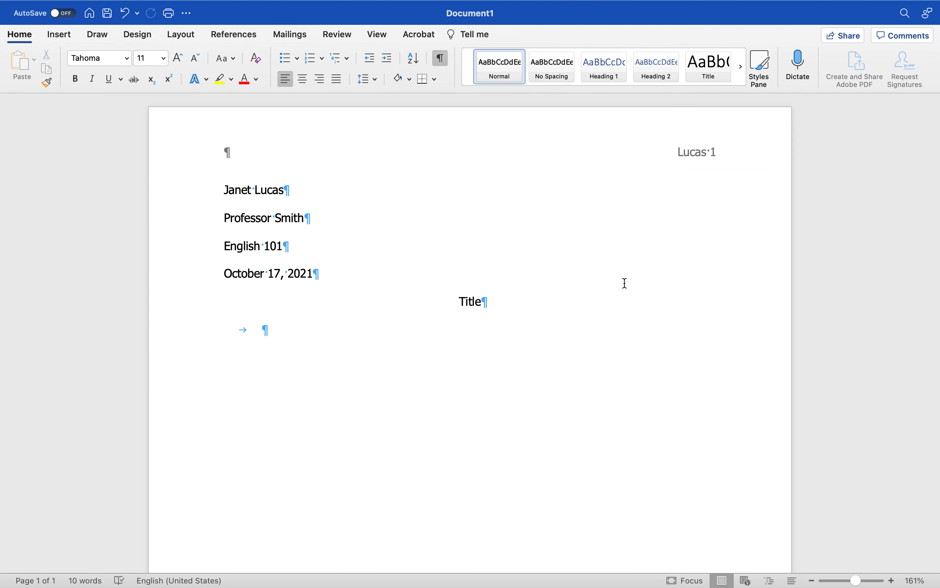
scroll(624, 283, "down", 10)
- Add empty paragraphs below the indented line until a second page appears
scroll(624, 282, "up", 10)
left_click(278, 313)
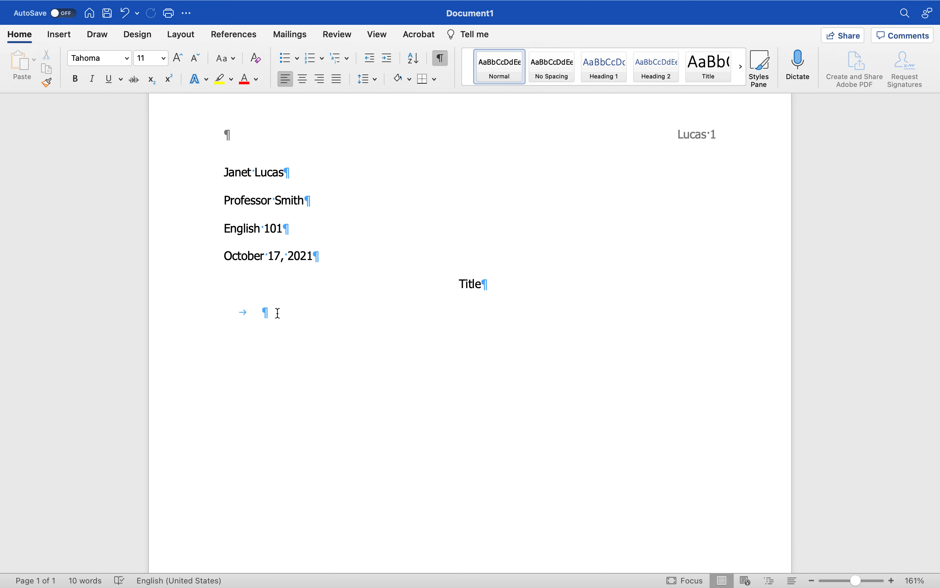
key("Return")
key("Return")
key("Return")
key("Return")
key("Return")
key("Return")
key("Return")
key("Return")
key("Return")
key("Return")
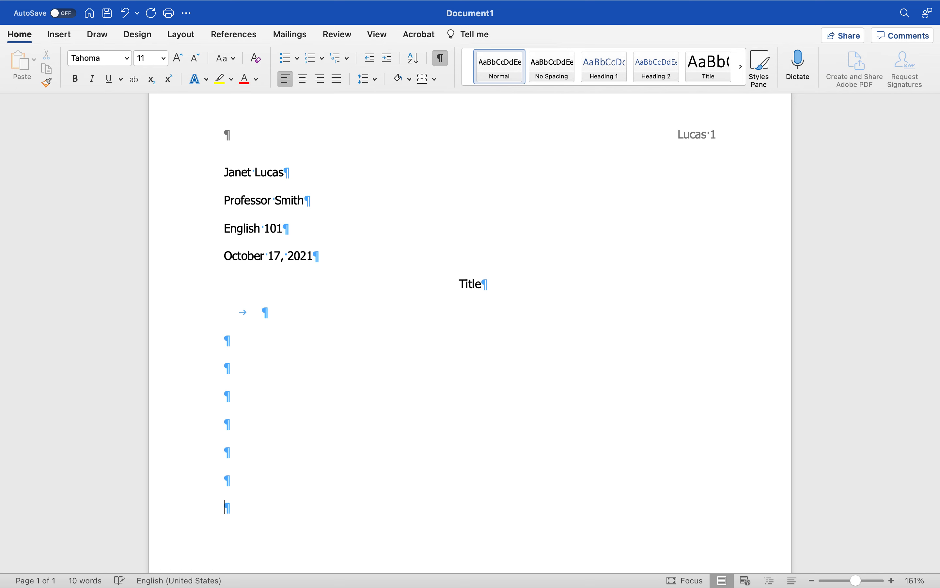
key("Return")
key("Return")
key("Return")
key("Return")
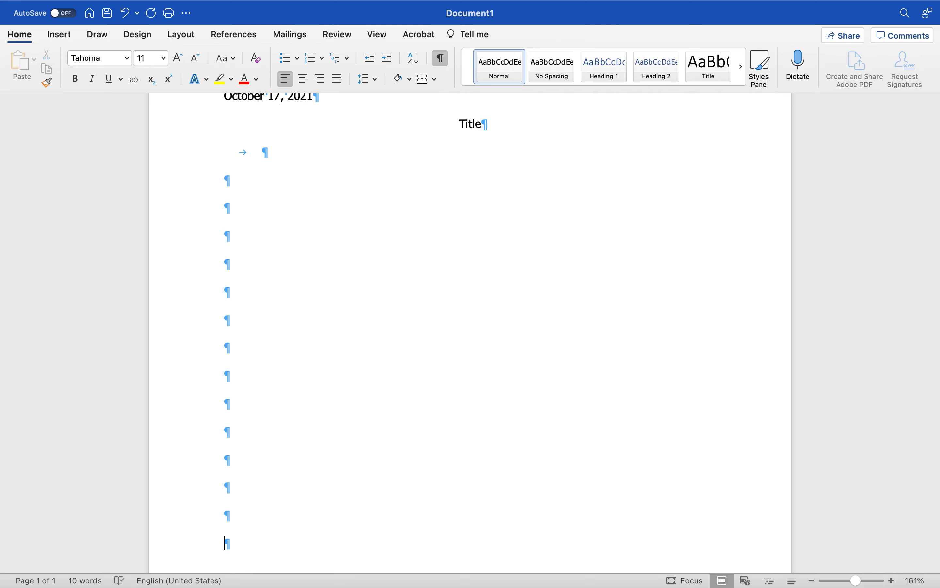
key("Return")
key("Return")
key("Return")
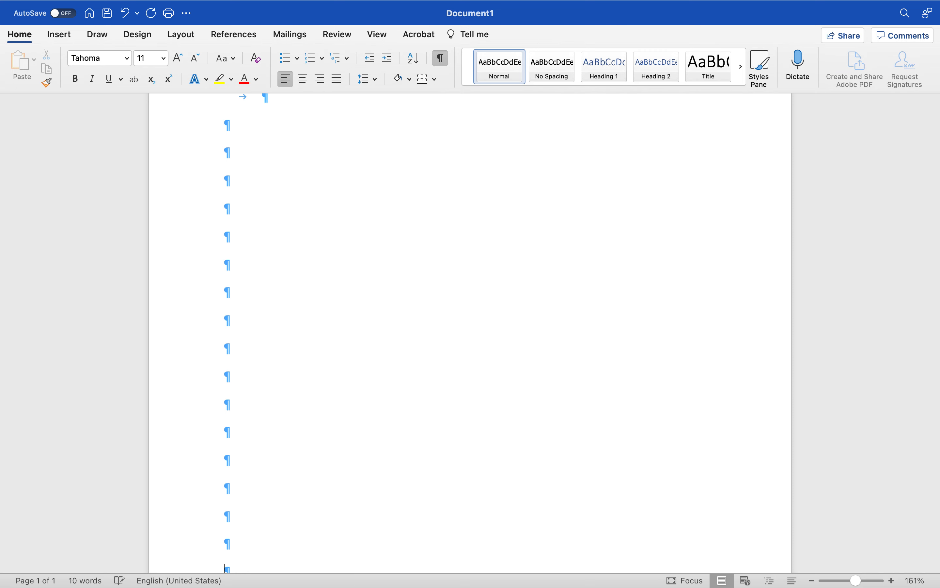
key("Return")
key("Return")
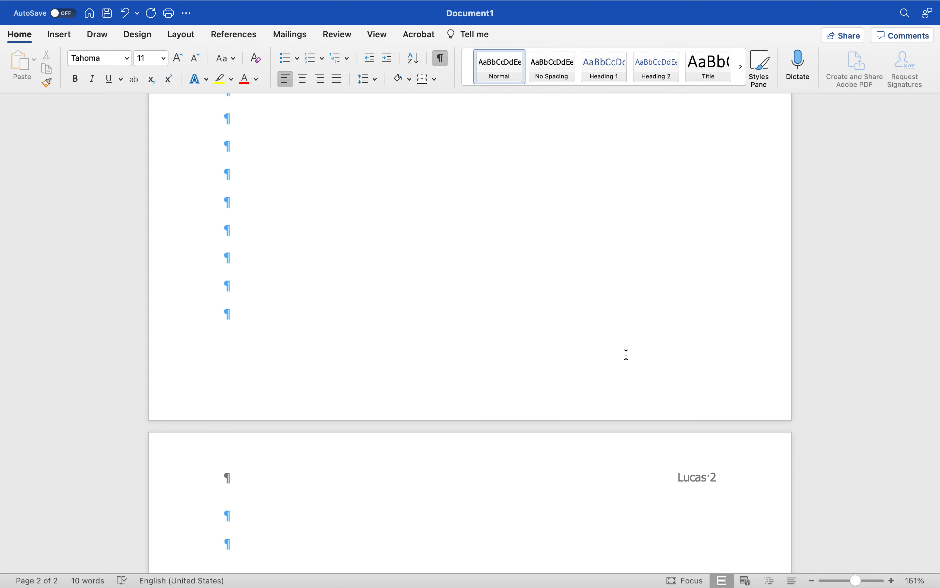
mouse_move(505, 3)
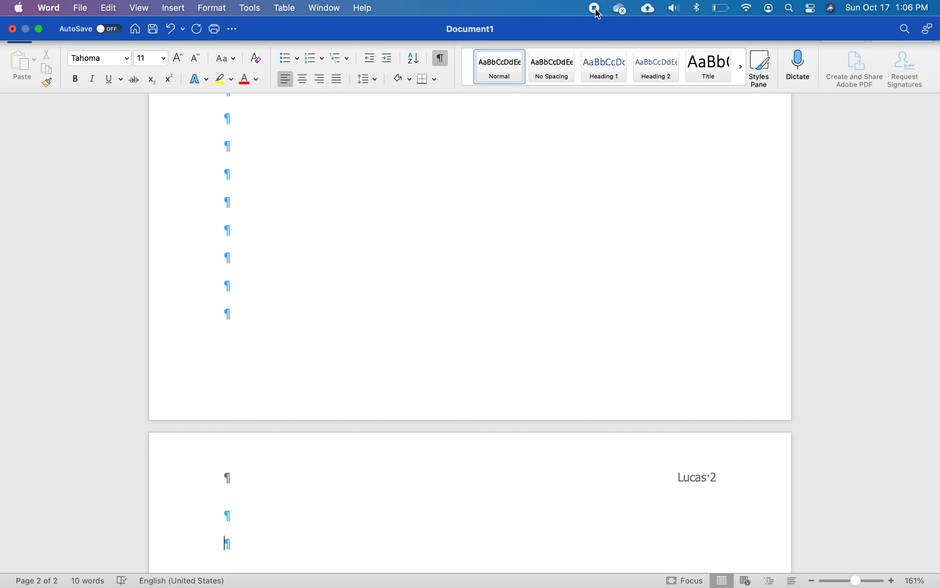